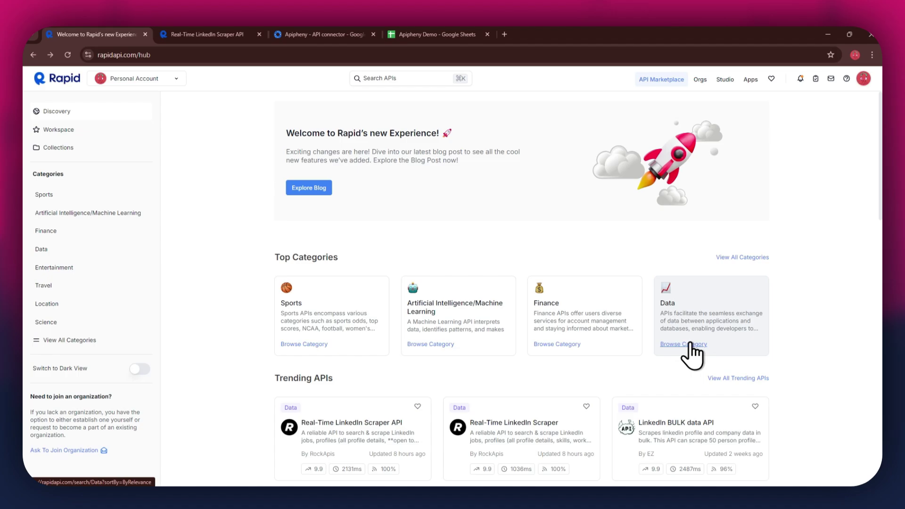
Step: Search the RapidAPI marketplace for 'linkedin' and browse the matching APIs
click(409, 76)
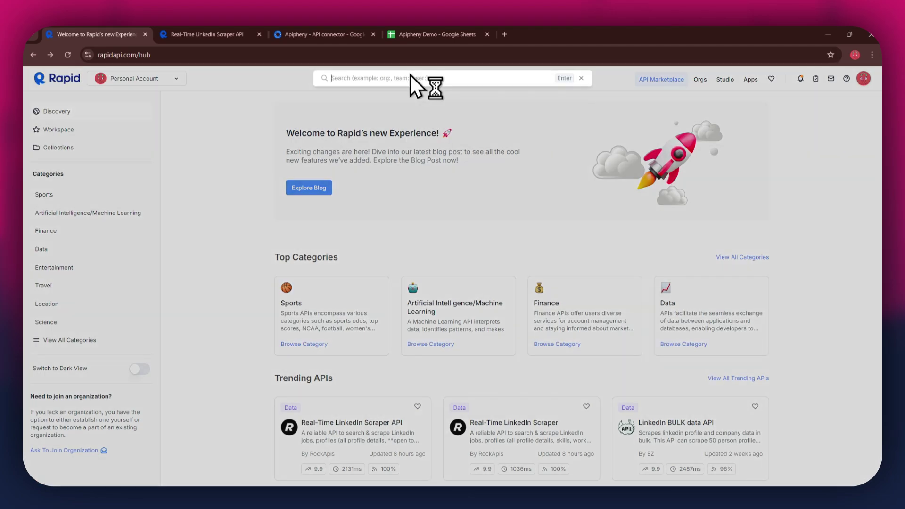
text(linkedin)
key(Return)
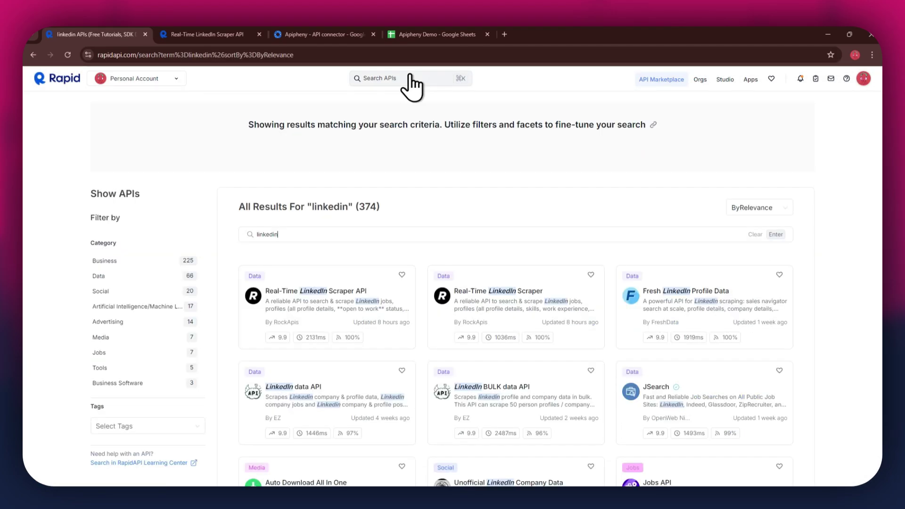
scroll(580, 231, down, 2)
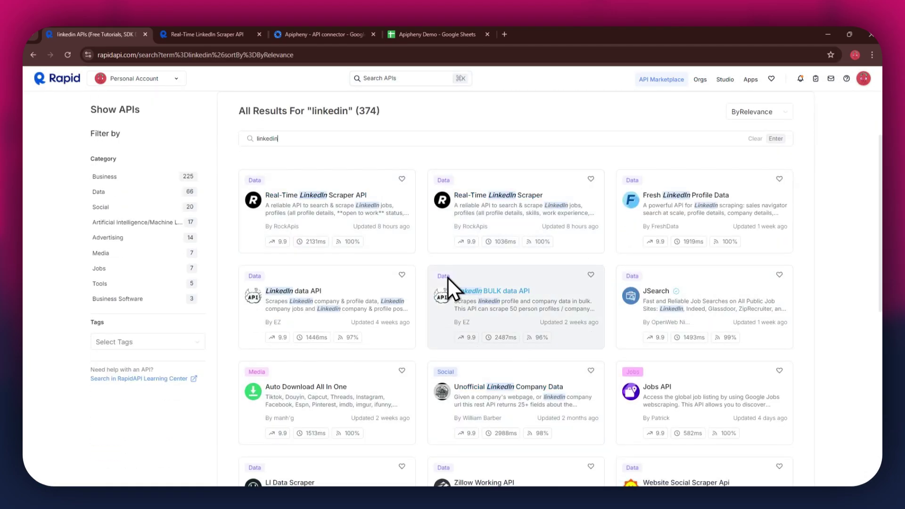
mouse_move(530, 336)
Step: Switch to the Real-Time LinkedIn Scraper API page showing Get Profile Data
click(231, 33)
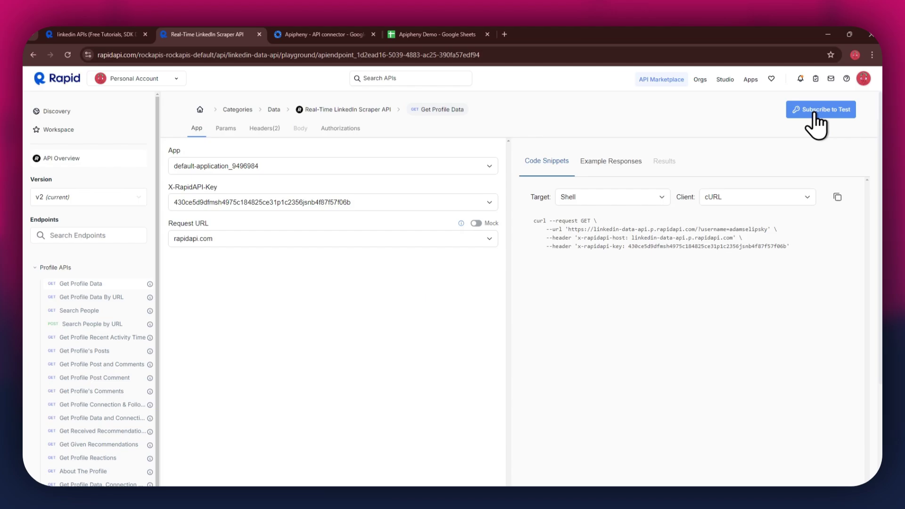
Step: Subscribe to the Real-Time LinkedIn Scraper API's Basic plan at $0.00/month with 50 credits
click(816, 114)
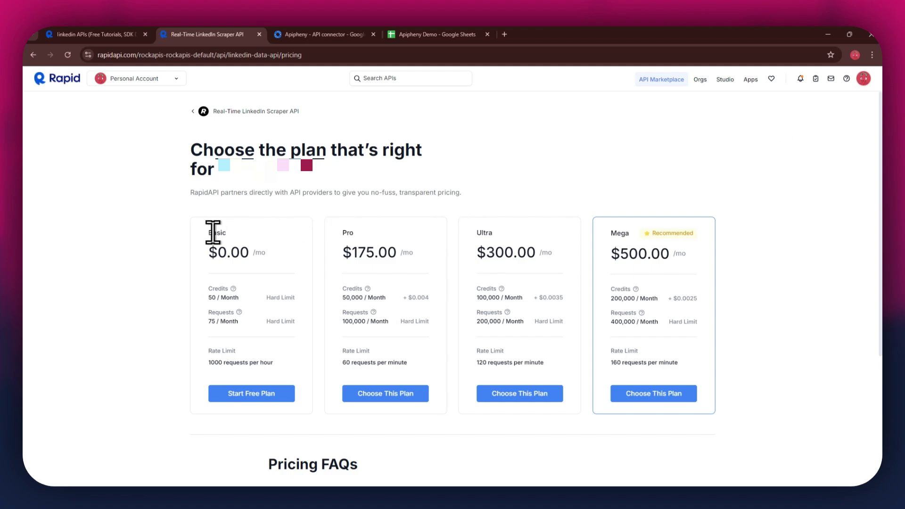
drag(212, 230, 721, 236)
click(287, 392)
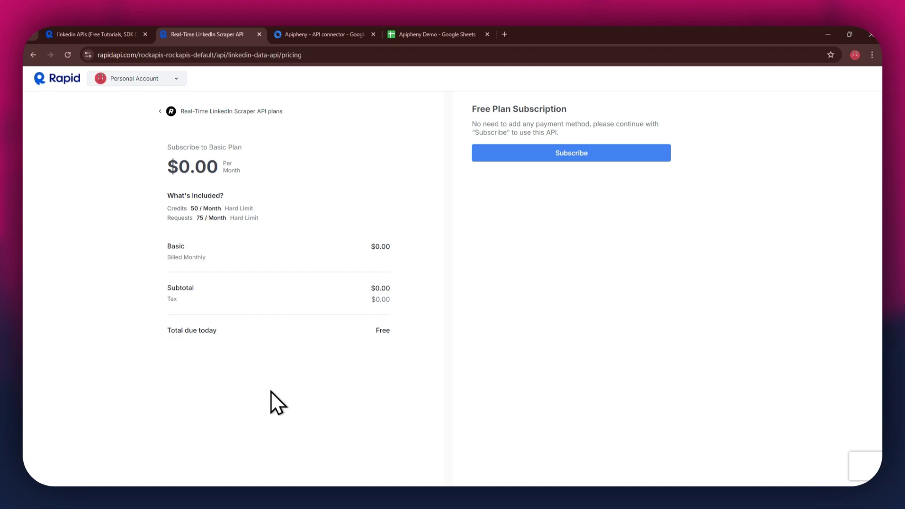
click(571, 155)
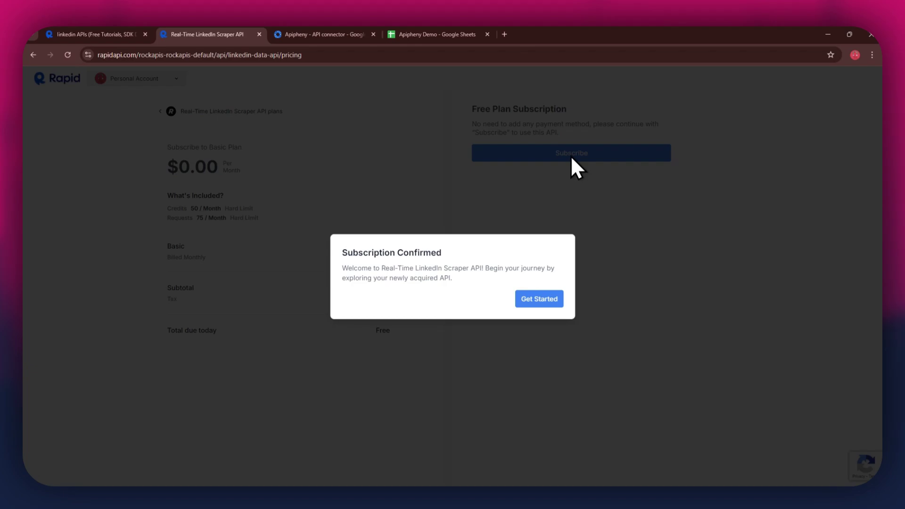
Step: Show the Get Profile Data snippet as Shell cURL, then view the Apipheny add-on listing
click(541, 299)
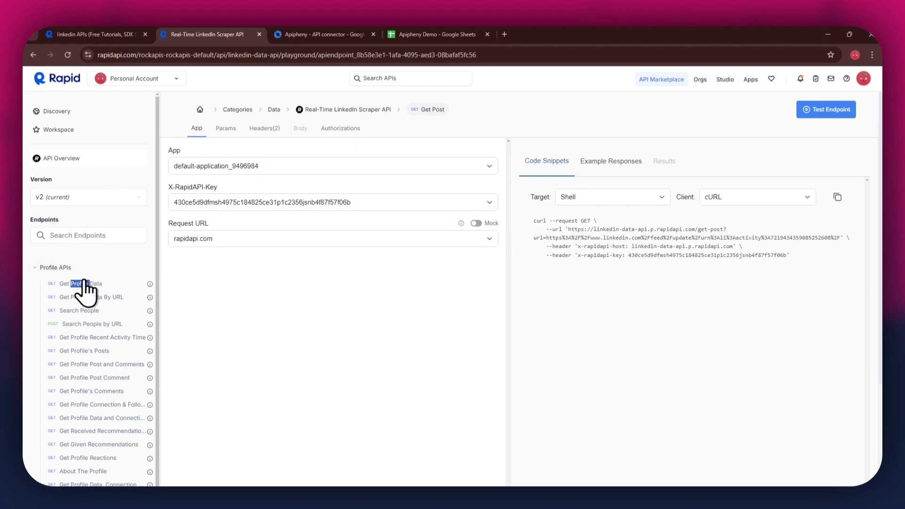
drag(80, 284, 86, 283)
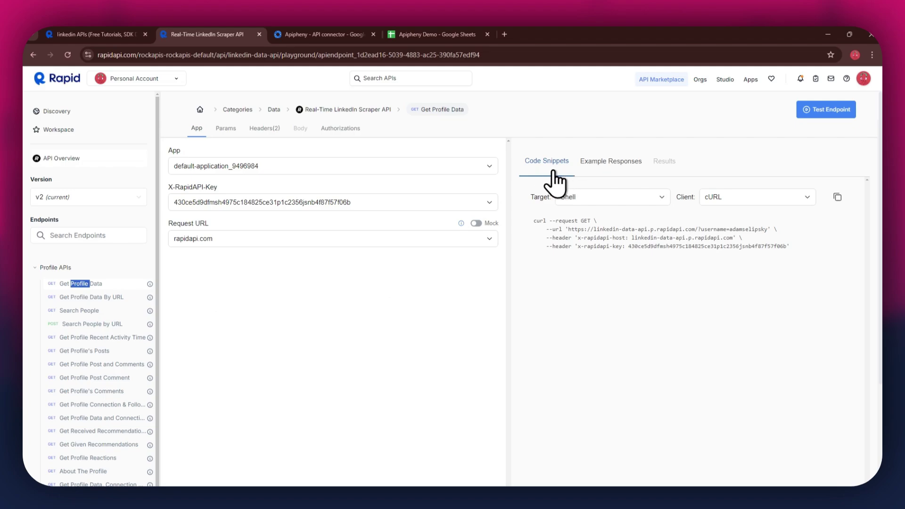
click(579, 200)
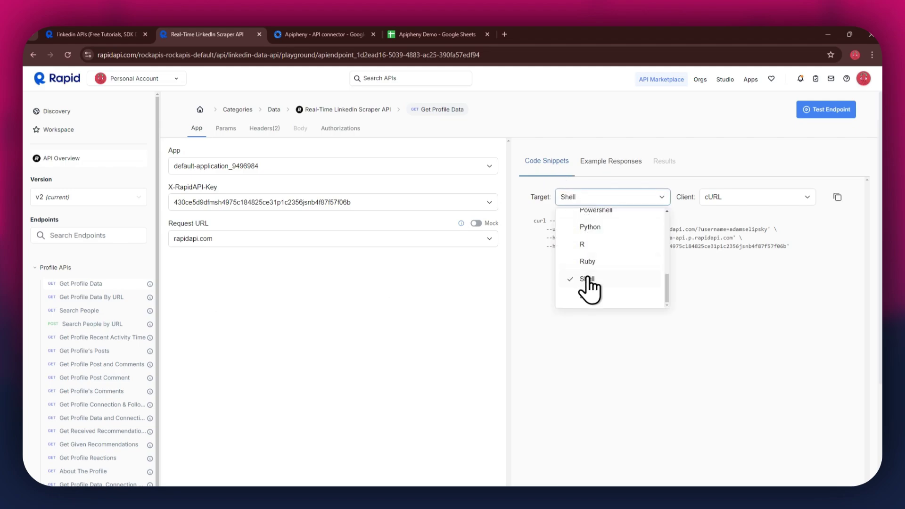
click(589, 286)
click(723, 199)
click(728, 227)
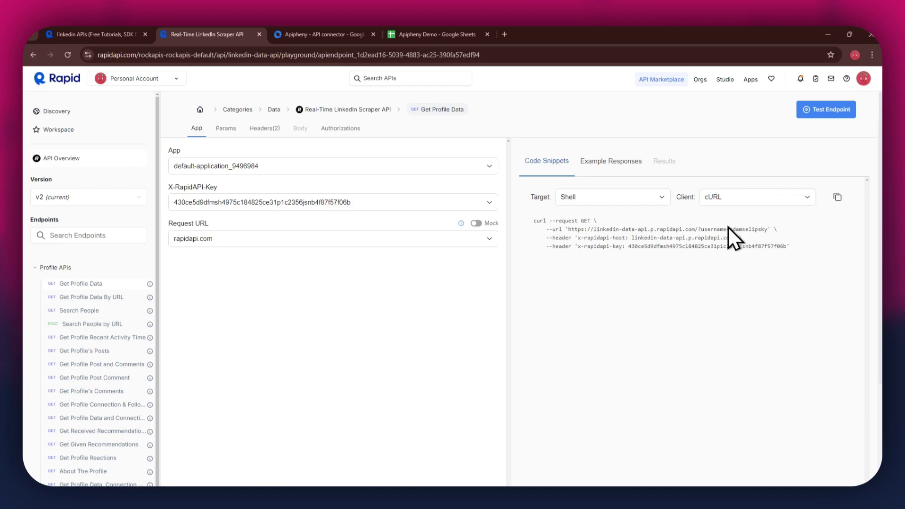
click(285, 34)
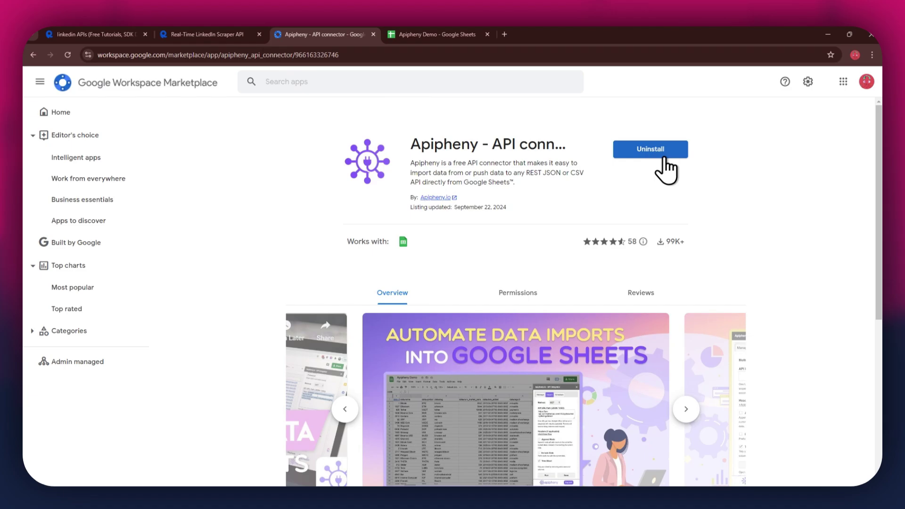
Step: Switch to the empty Apipheny Demo spreadsheet
click(433, 34)
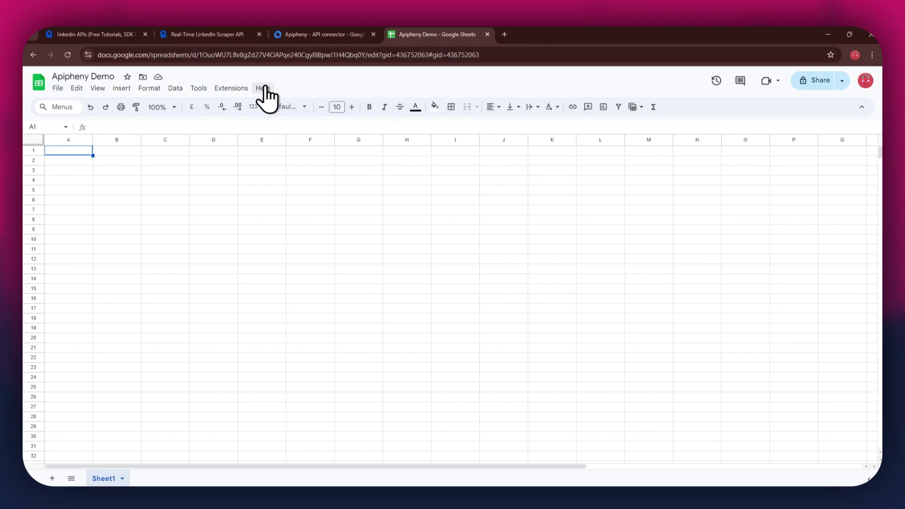
Step: Launch Apipheny - API connector's Import API sidebar from the Extensions menu
click(231, 88)
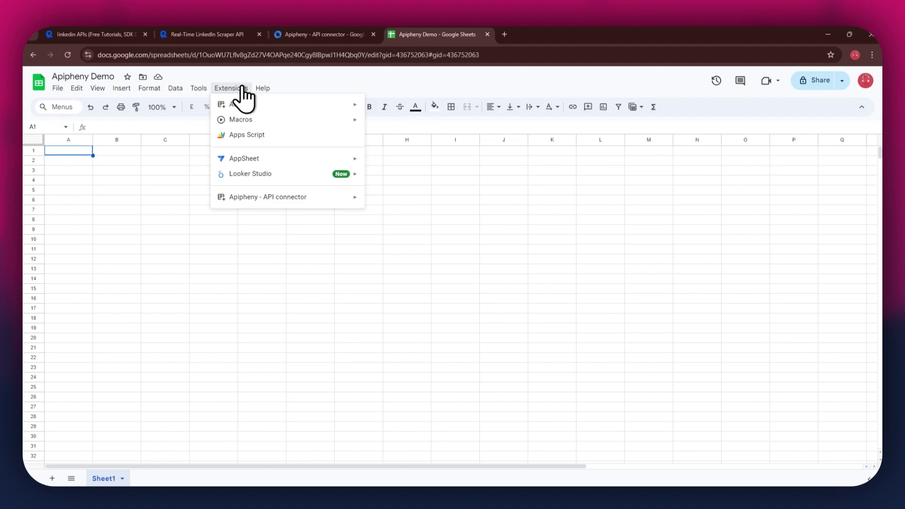
mouse_move(307, 197)
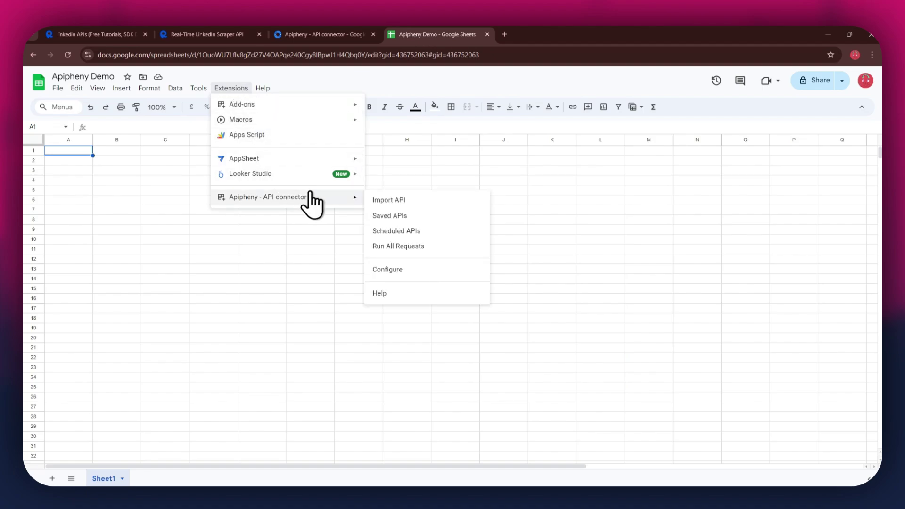
click(413, 200)
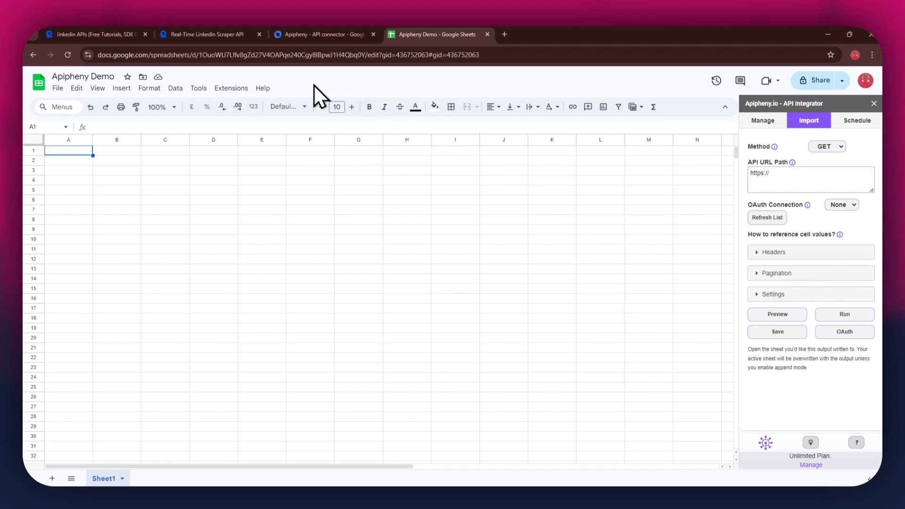
Step: Paste the Get Profile Data request URL into API URL Path and add two empty headers
click(238, 35)
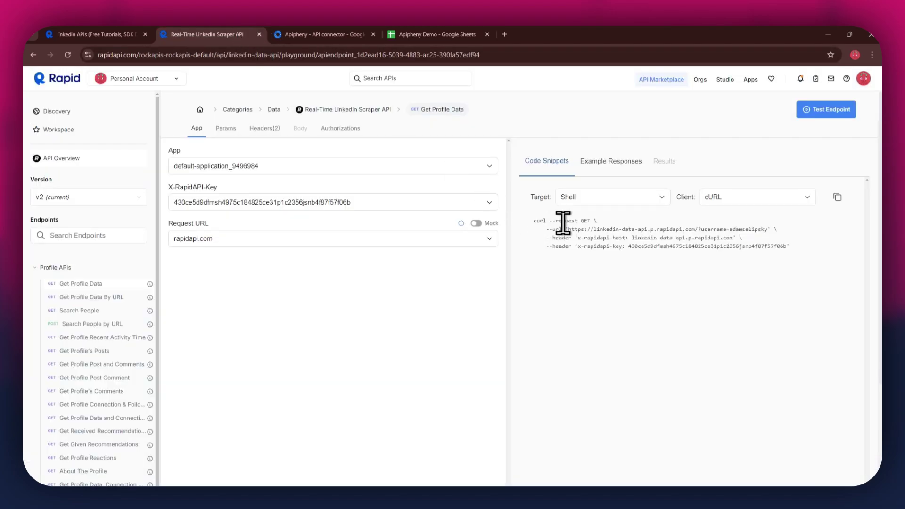
drag(568, 229, 767, 229)
right_click(748, 230)
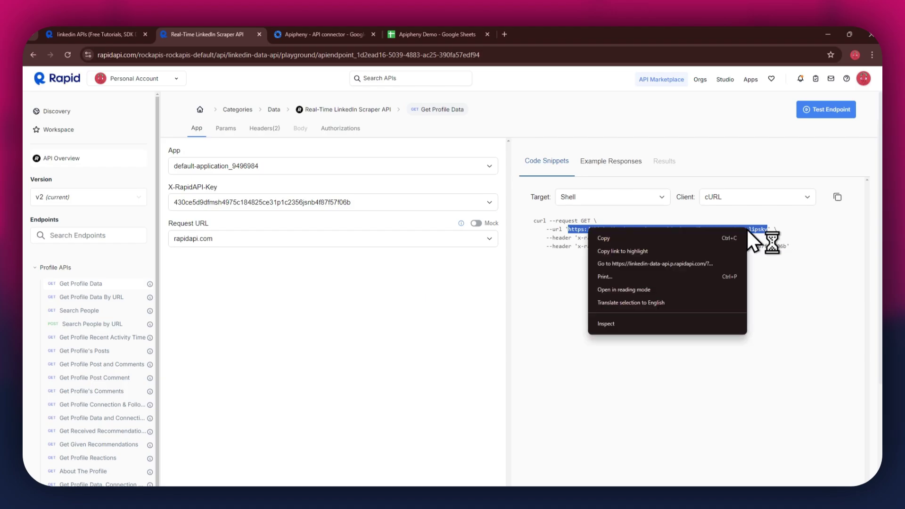
click(730, 236)
click(464, 28)
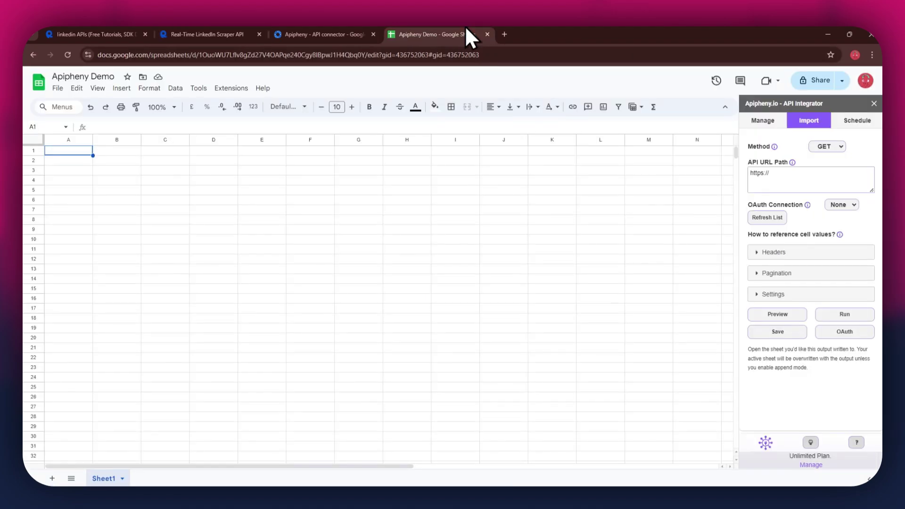
triple_click(793, 176)
right_click(793, 176)
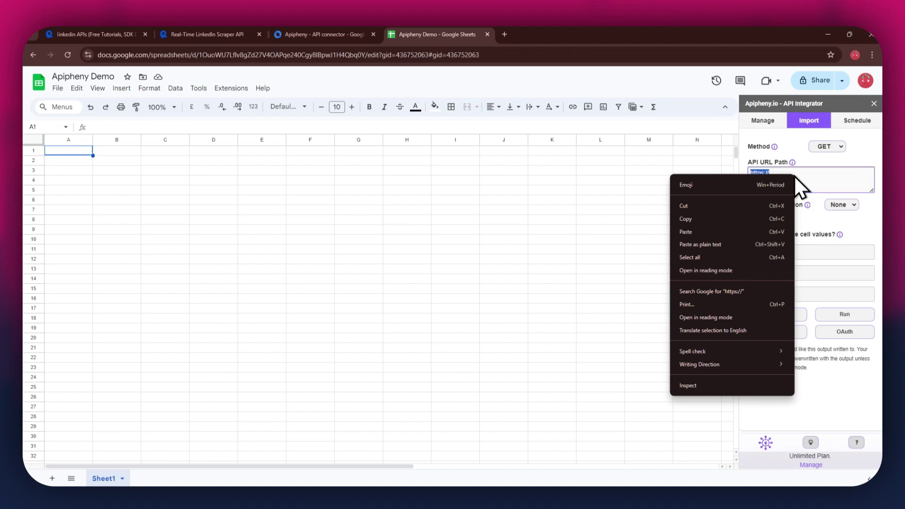
click(744, 231)
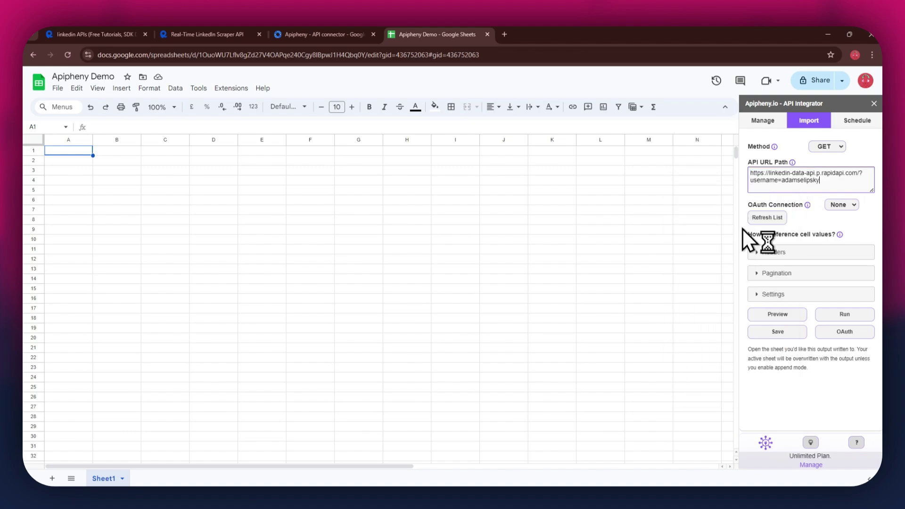
click(756, 253)
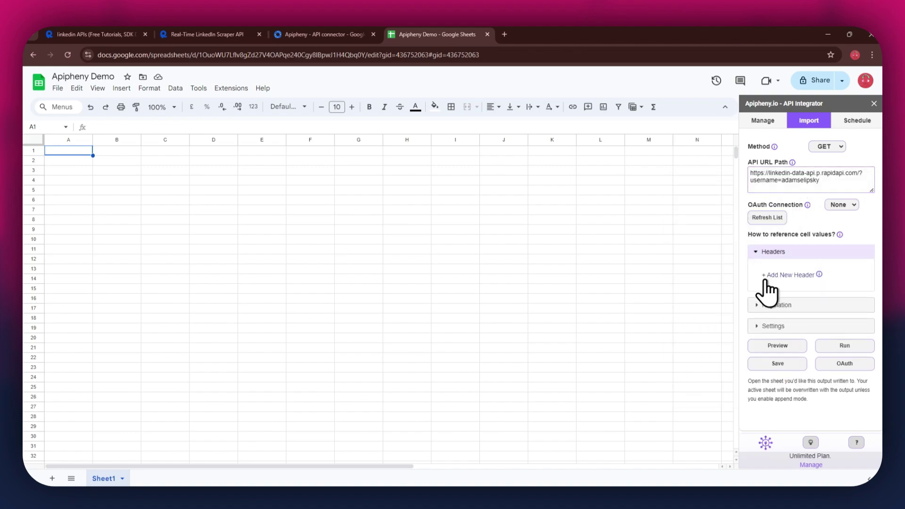
click(768, 274)
click(766, 288)
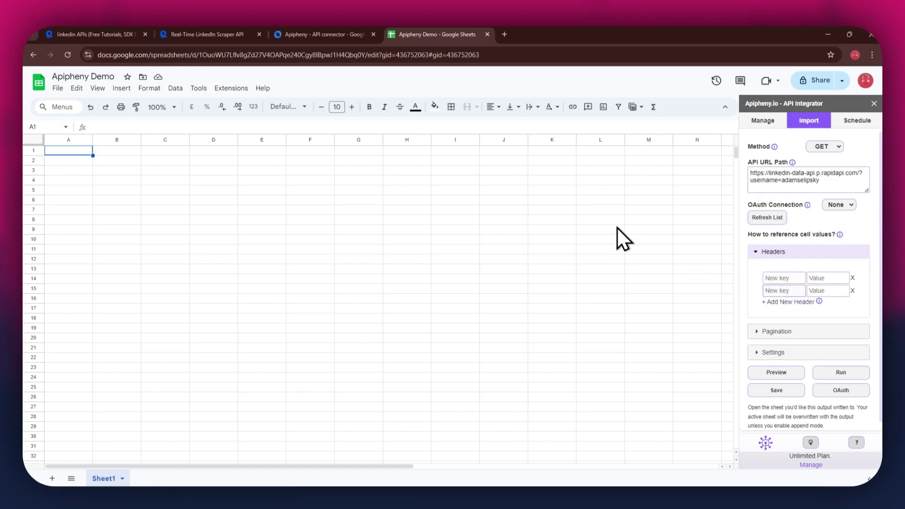
Step: Fill the first header with x-rapidapi-host and its host value copied from RapidAPI
click(222, 33)
drag(578, 238, 625, 239)
key(ctrl+c)
click(438, 35)
click(788, 278)
key(ctrl+v)
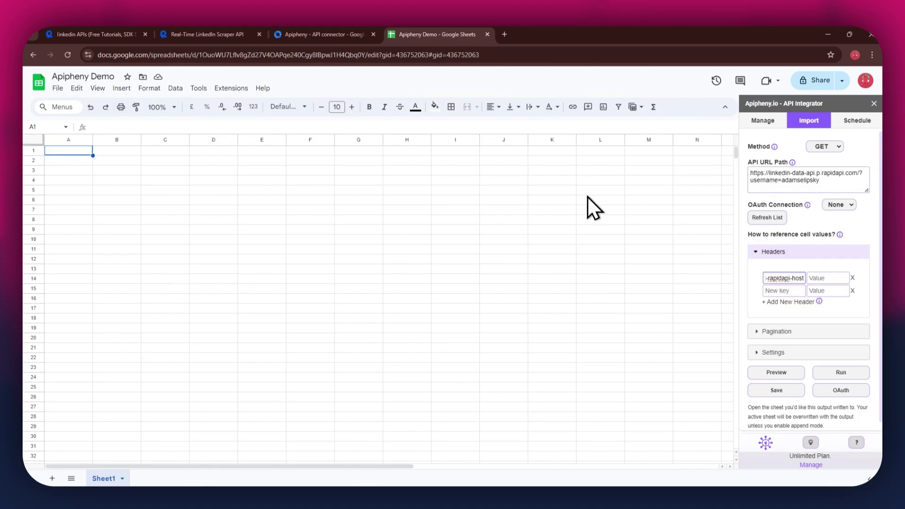
click(217, 35)
drag(632, 238, 734, 238)
key(ctrl+c)
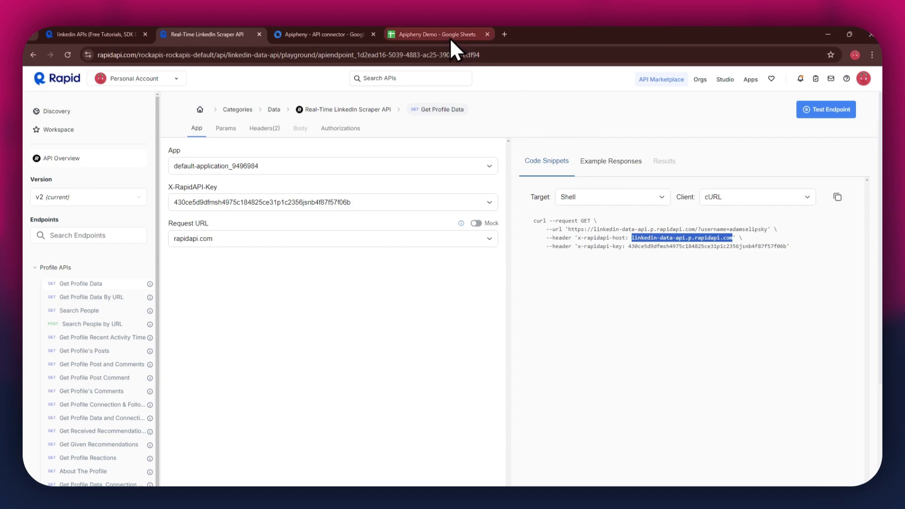
click(450, 37)
click(811, 279)
key(ctrl+v)
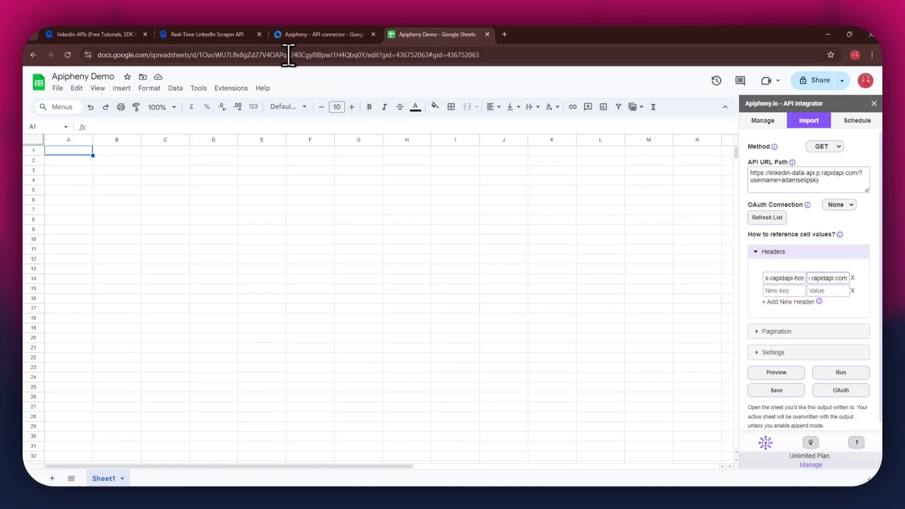
Step: Fill the second header with x-rapidapi-key and the API key copied from RapidAPI
click(214, 35)
click(579, 247)
drag(578, 247, 620, 247)
key(ctrl+c)
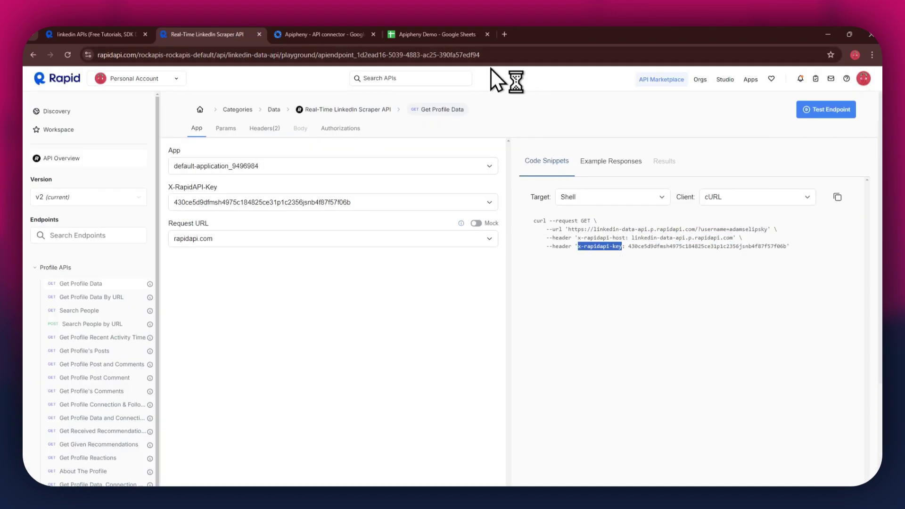
click(438, 34)
click(793, 291)
key(ctrl+v)
click(214, 35)
double_click(664, 246)
key(ctrl+c)
click(477, 43)
click(827, 291)
key(ctrl+v)
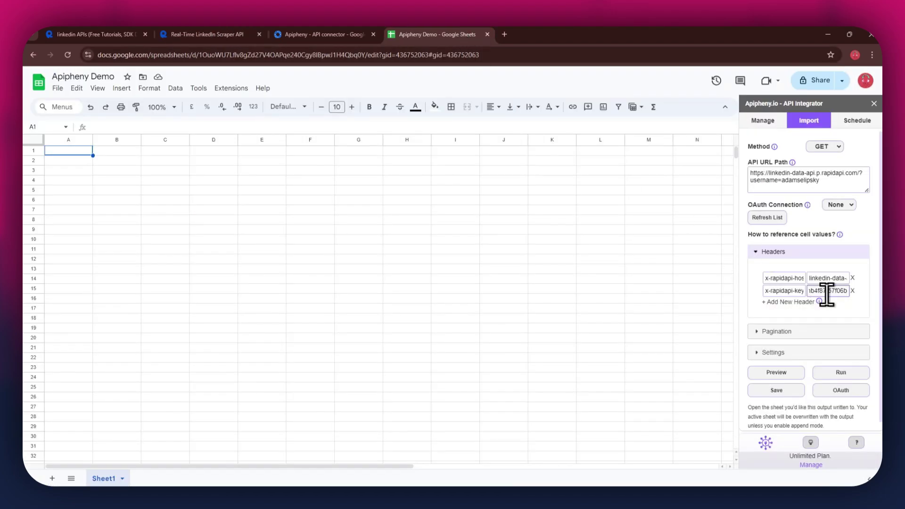
Step: Run the Apipheny request and scroll through imported columns like id, username and profilePicture
click(841, 372)
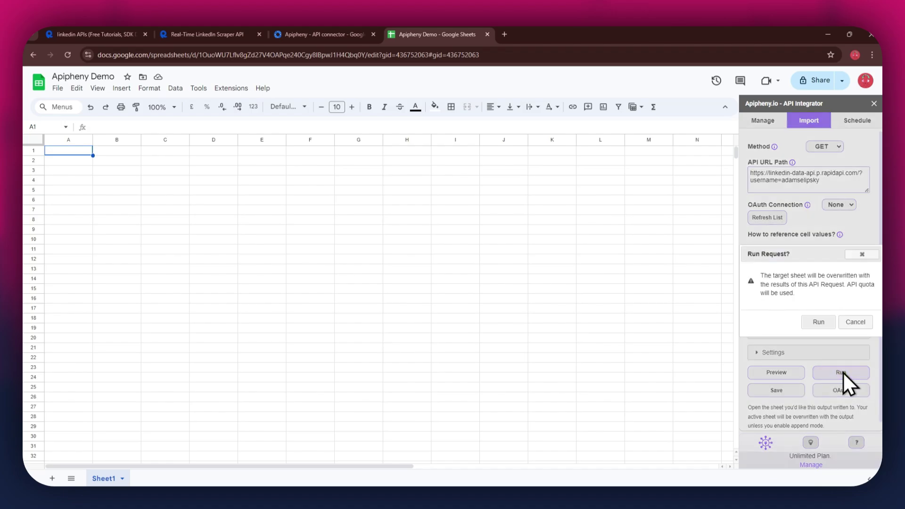
click(818, 322)
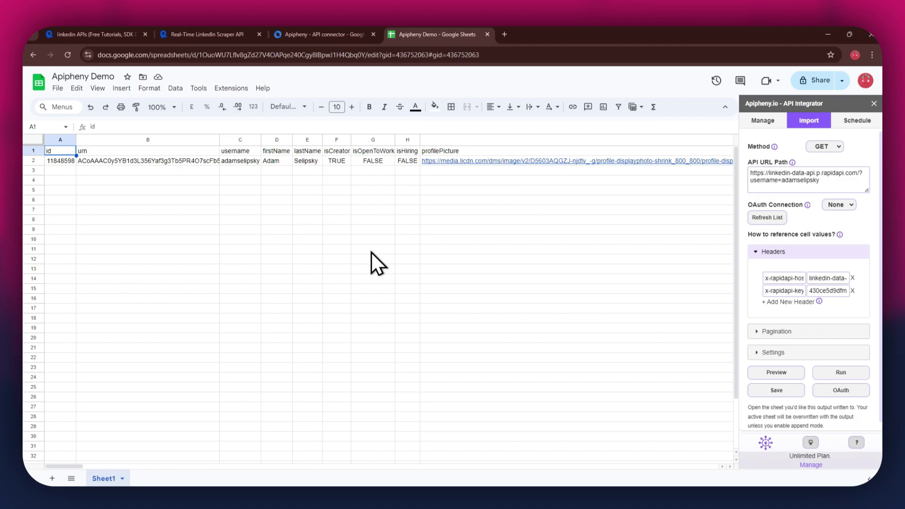
mouse_move(75, 465)
mouse_down()
mouse_move(163, 466)
mouse_move(66, 462)
mouse_up()
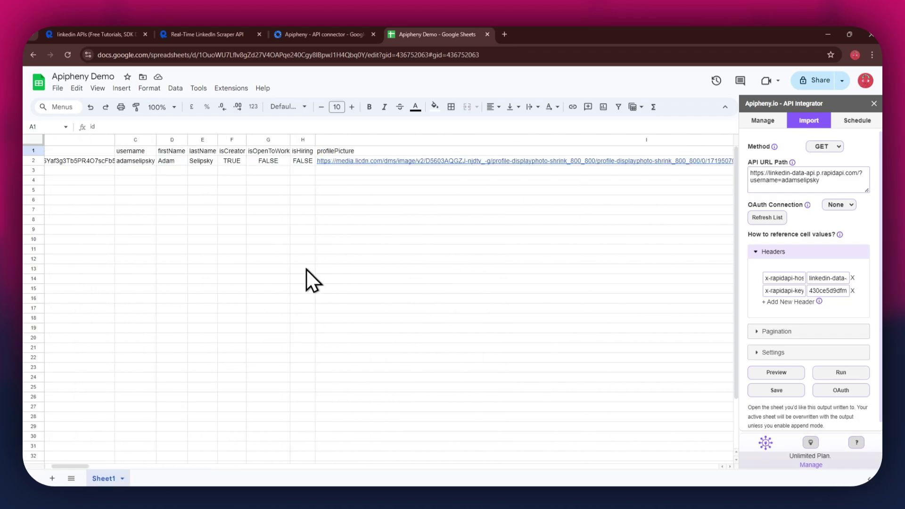
Step: Replace the username query parameter with another profile's username and copy the updated request URL
click(208, 34)
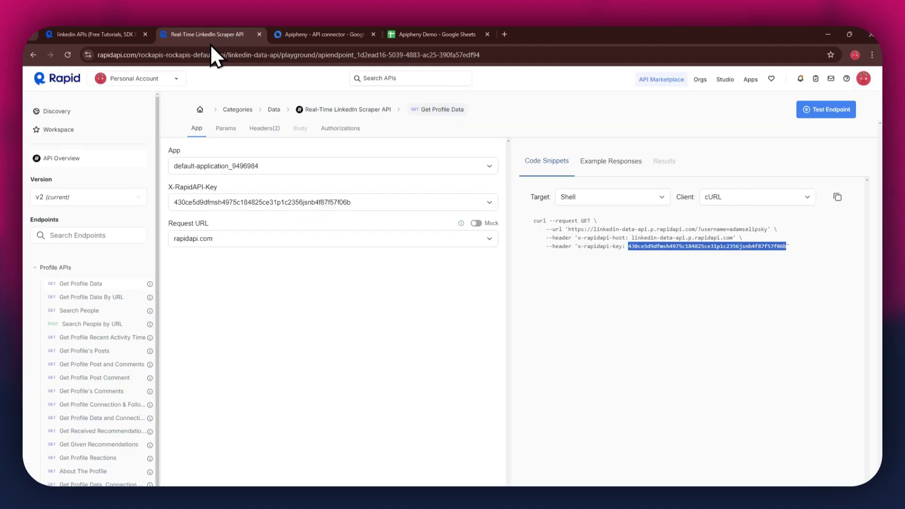
click(227, 129)
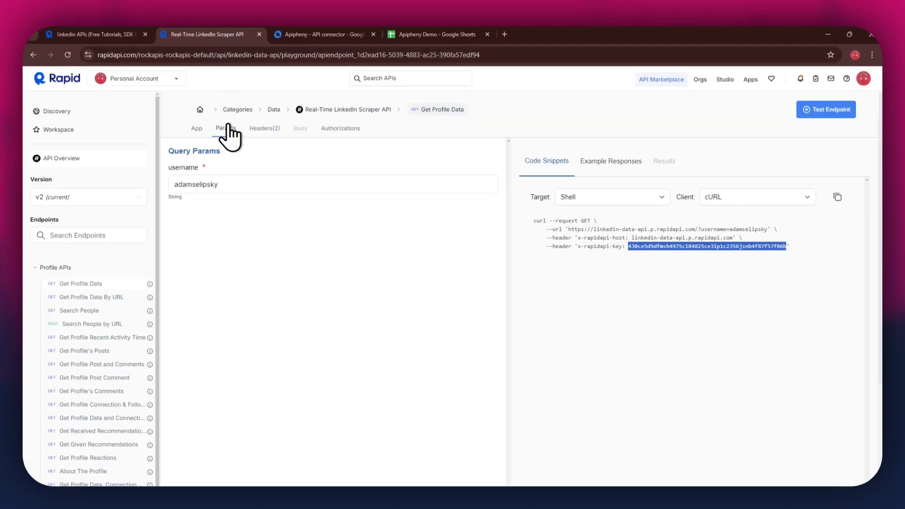
double_click(231, 181)
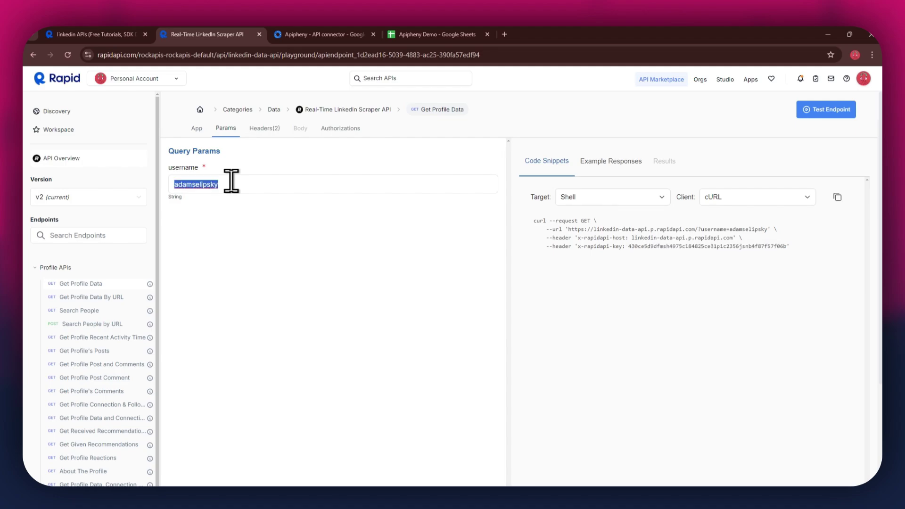
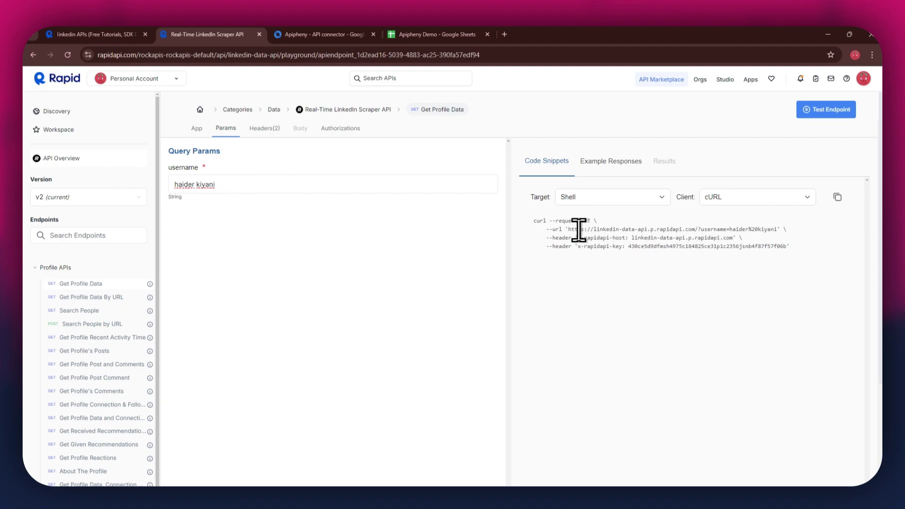
drag(568, 229, 771, 229)
right_click(771, 229)
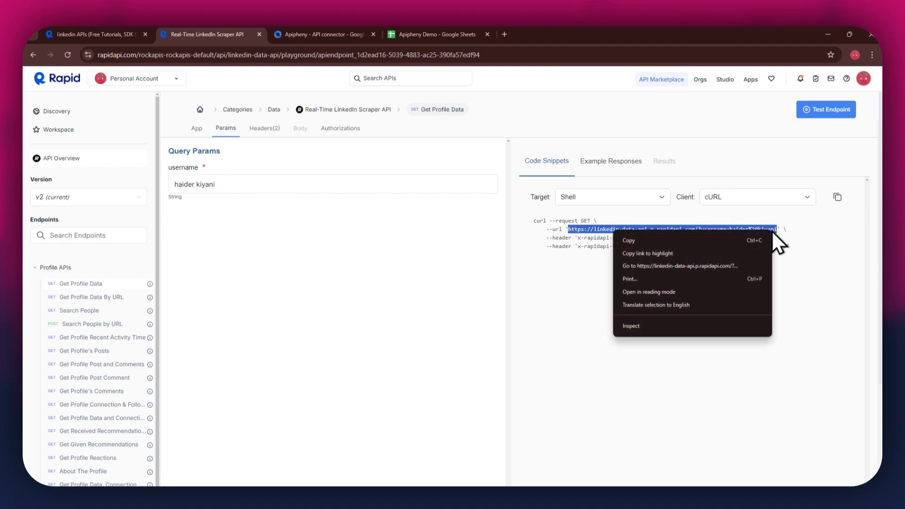
click(723, 238)
Step: Paste the new profile's request URL into API URL Path and run the import again
click(454, 33)
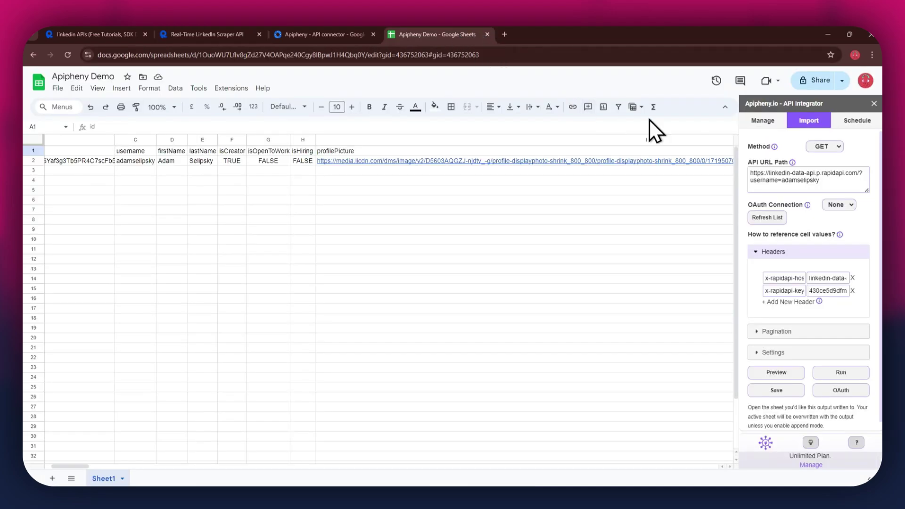
triple_click(827, 182)
right_click(827, 183)
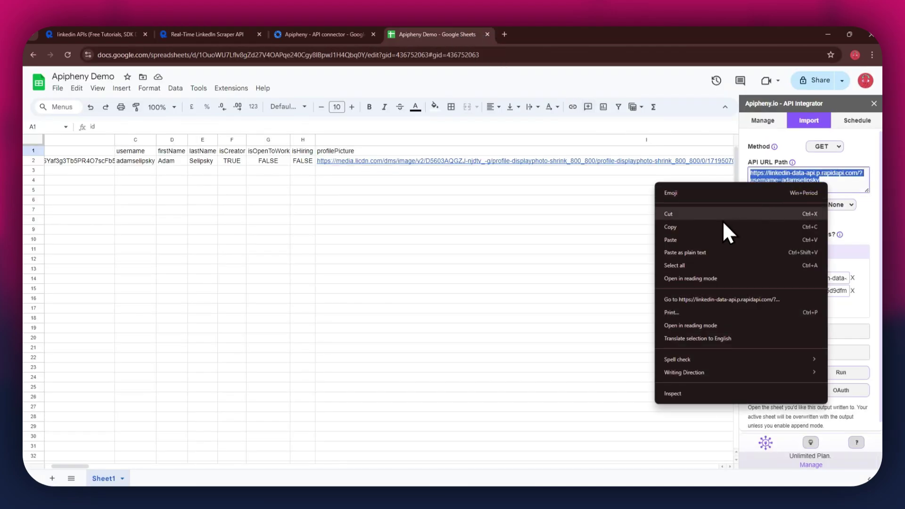
click(693, 240)
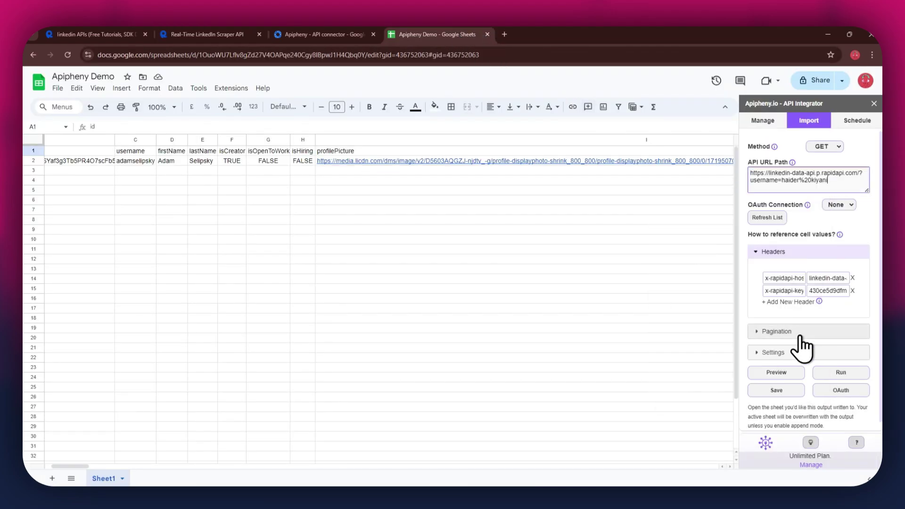
click(832, 372)
click(818, 324)
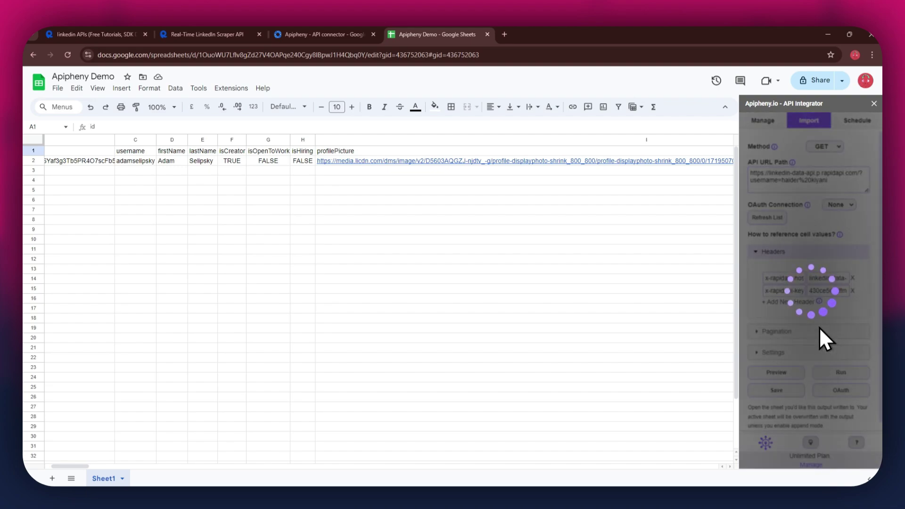